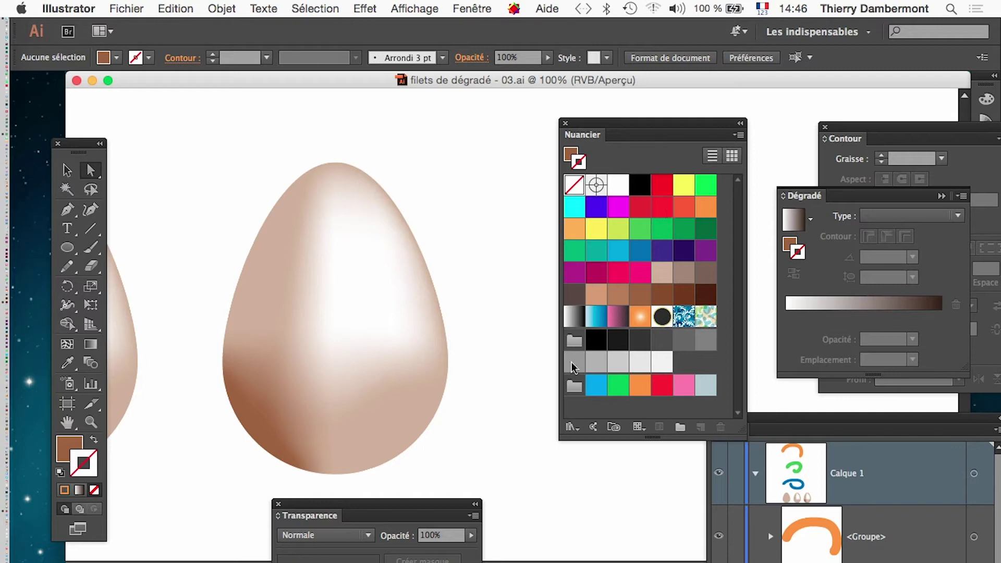
# - Zoom out and pan to show the swirl and all the eggs, with the swatches moved aside
pyautogui.keyDown('alt'); pyautogui.click(386, 335); pyautogui.keyUp('alt')
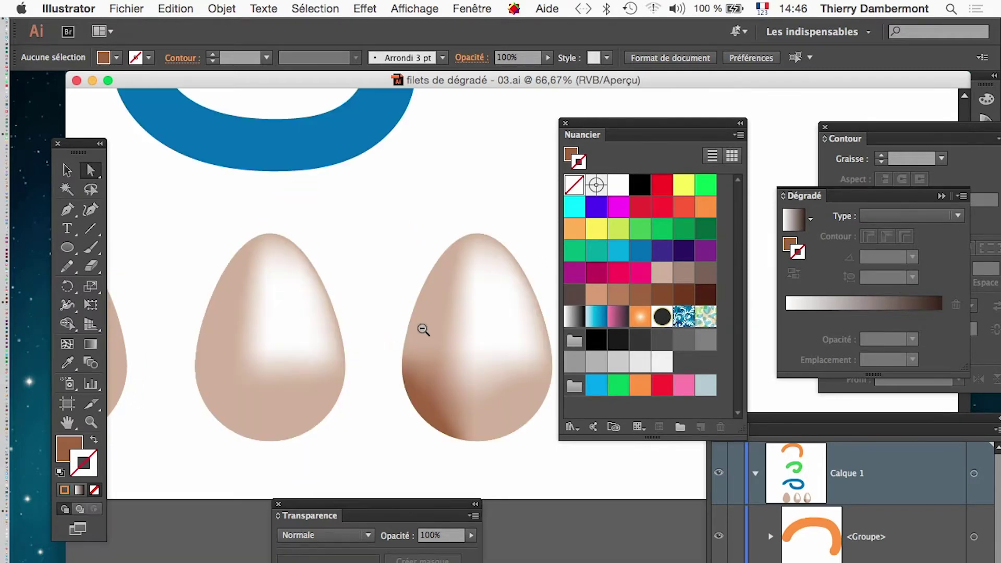
pyautogui.keyDown('alt'); pyautogui.click(513, 296); pyautogui.keyUp('alt')
pyautogui.keyDown('alt'); pyautogui.click(402, 310); pyautogui.keyUp('alt')
pyautogui.moveTo(420, 314); pyautogui.dragTo(291, 221)
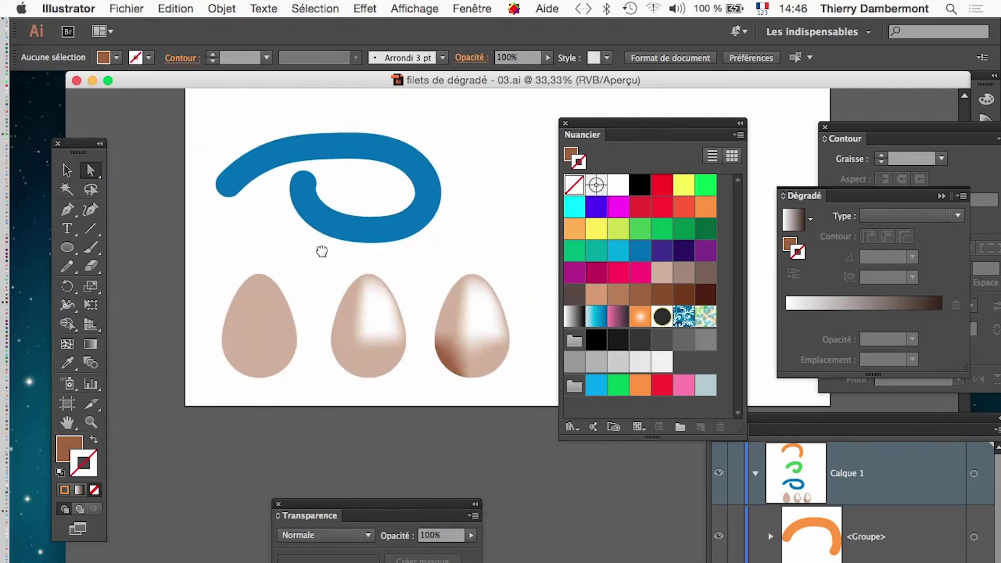
pyautogui.moveTo(617, 133); pyautogui.dragTo(575, 369)
# - Alt-drag a copy of the plain beige egg to the right of the others and view it at actual size
pyautogui.click(67, 169)
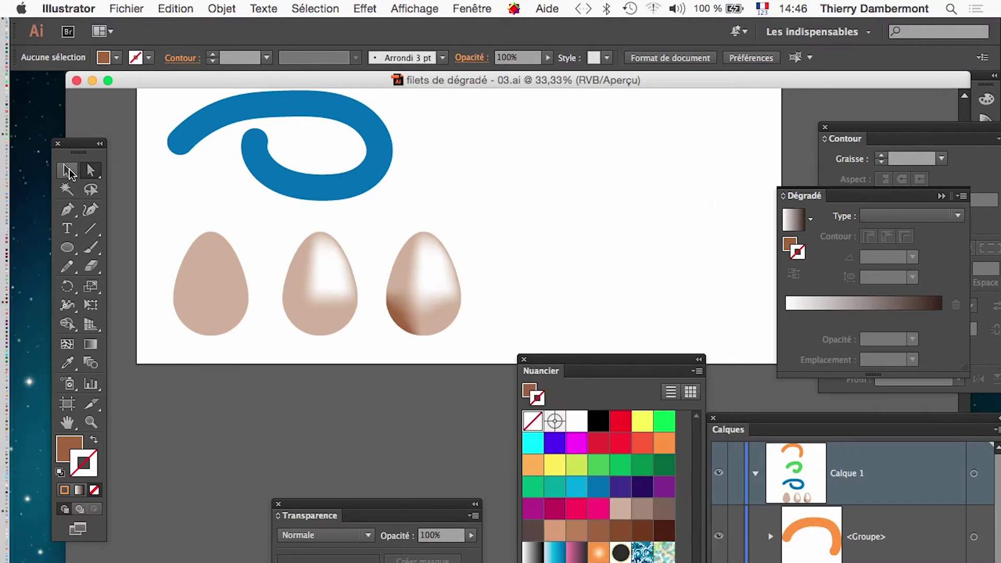
pyautogui.click(201, 278)
pyautogui.moveTo(201, 278); pyautogui.dragTo(524, 278)
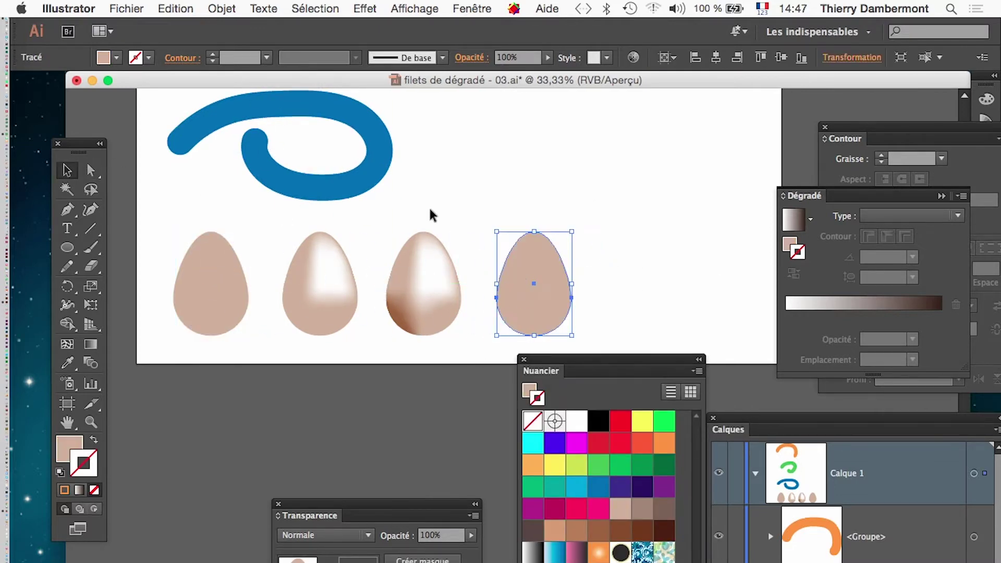
pyautogui.hotkey('ctrl', '1')
# - Give the copied egg a 4-row, 4-column gradient mesh and recentre the view and panels around it
pyautogui.click(231, 5)
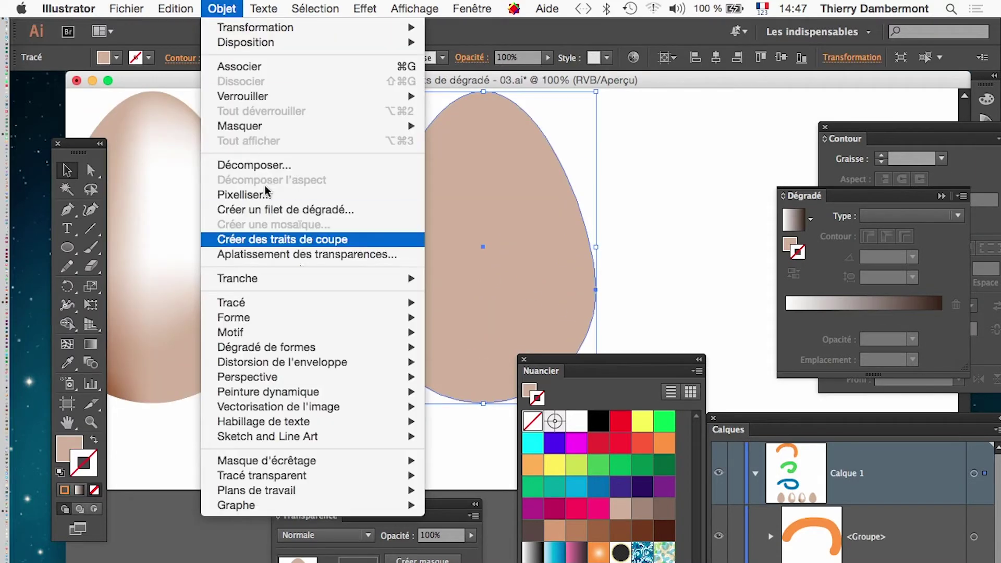
pyautogui.click(271, 208)
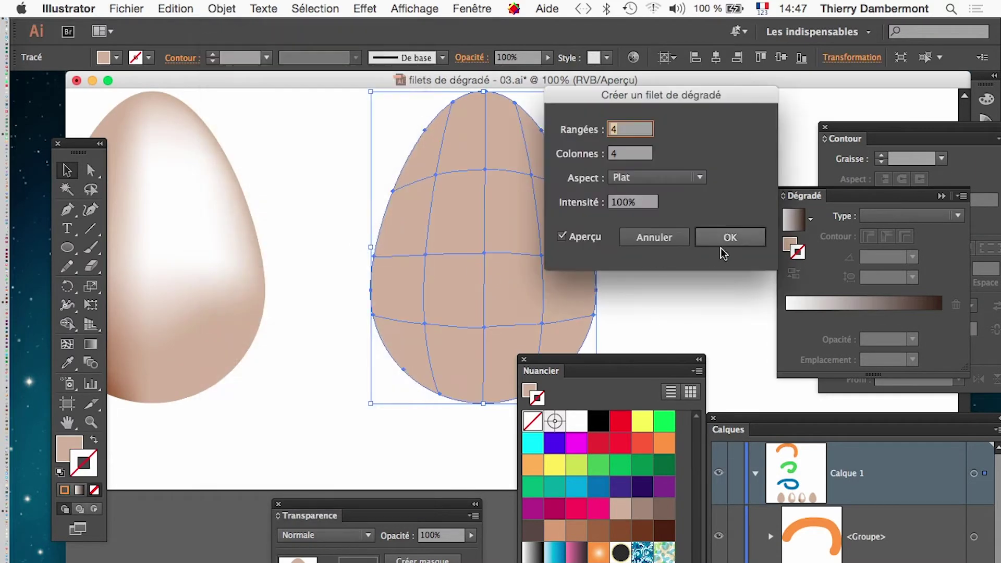
pyautogui.click(726, 241)
pyautogui.moveTo(585, 298); pyautogui.dragTo(484, 336)
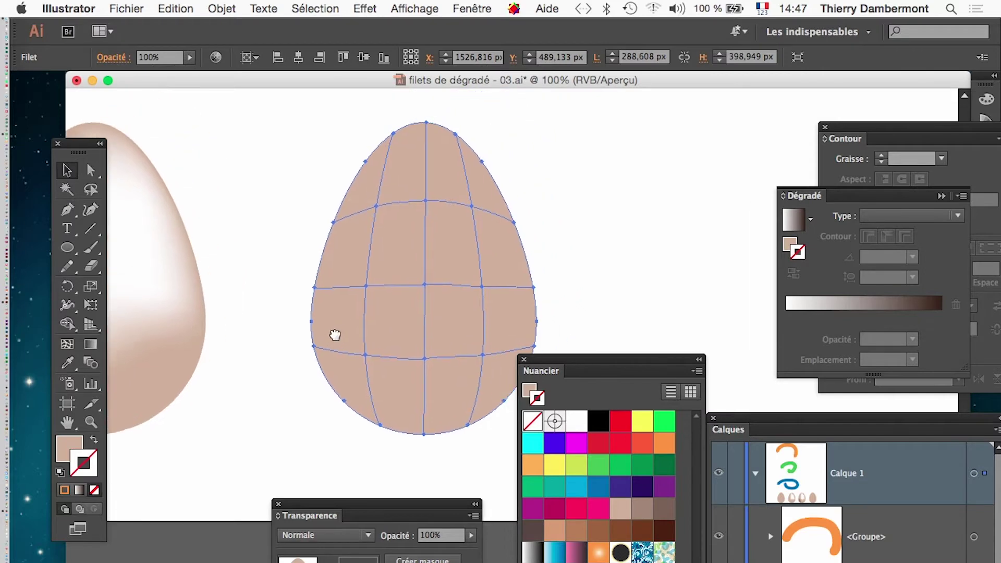
pyautogui.moveTo(563, 360); pyautogui.dragTo(598, 306)
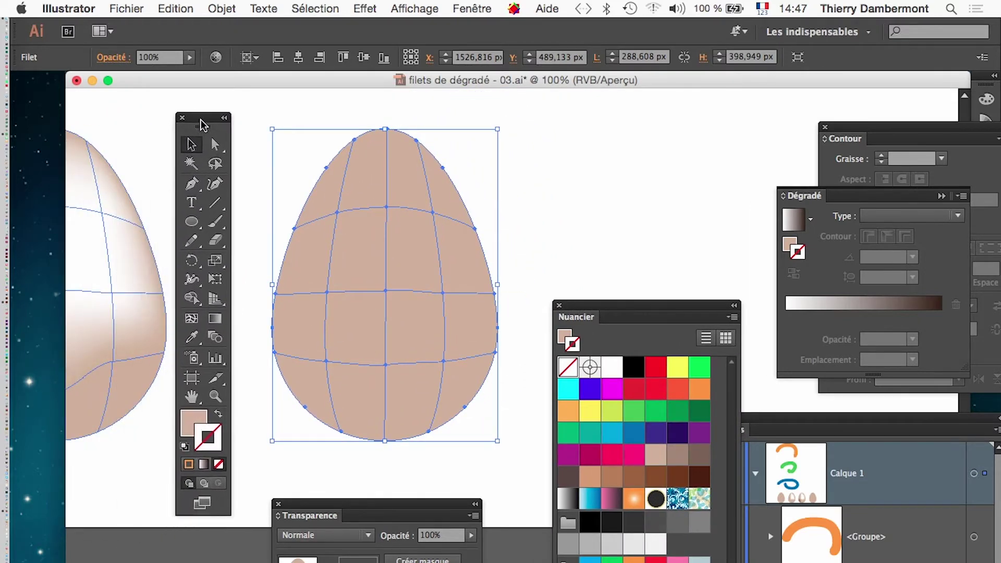
pyautogui.moveTo(80, 151); pyautogui.dragTo(205, 124)
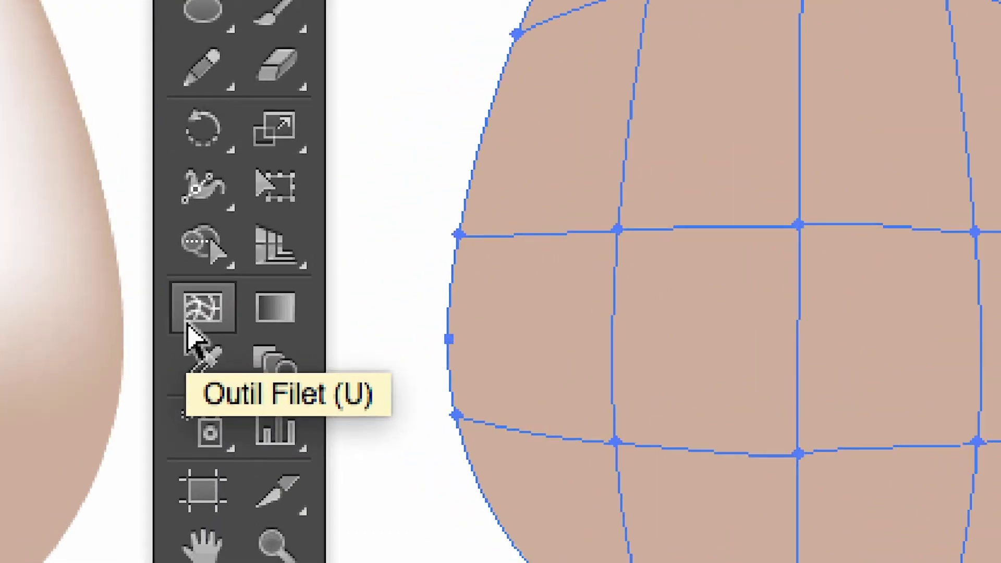
# - With the Mesh tool, add mesh points low on the egg and near its lower right
pyautogui.click(192, 320)
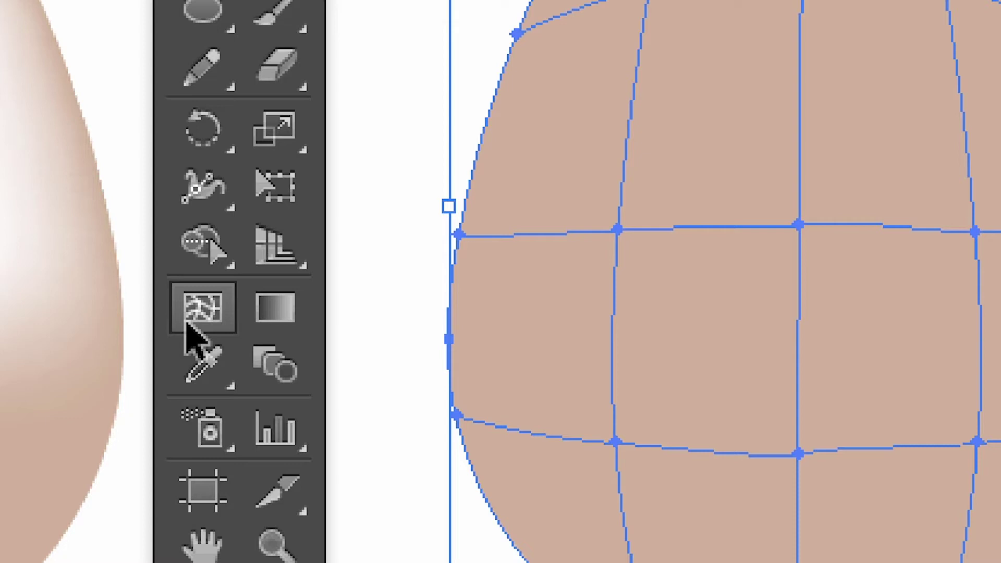
pyautogui.click(188, 327)
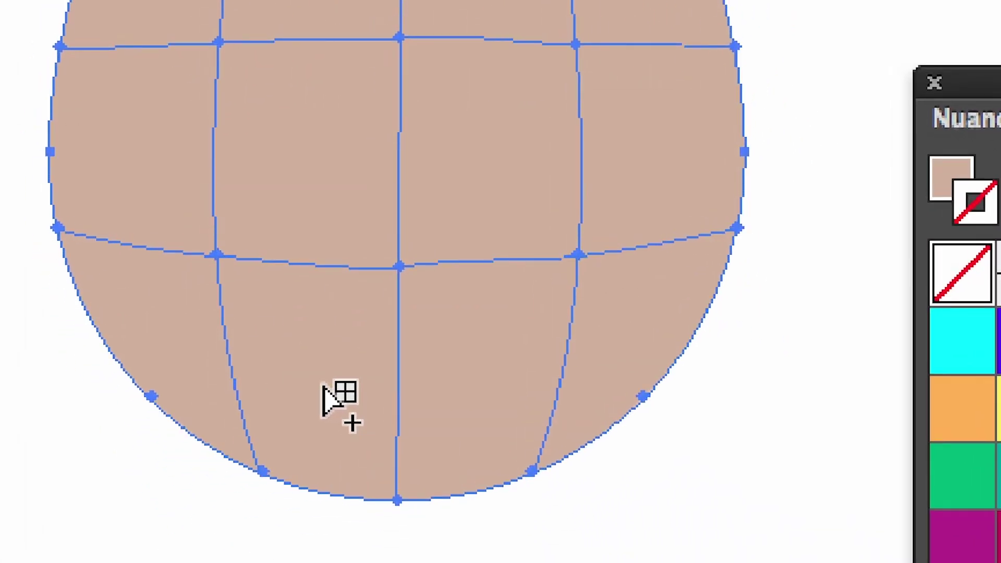
pyautogui.click(322, 387)
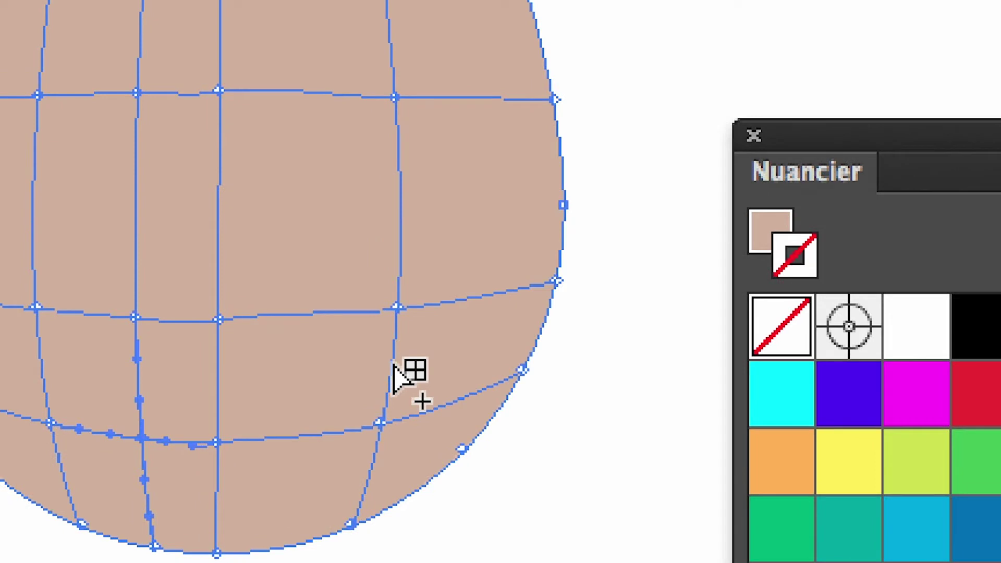
pyautogui.click(393, 365)
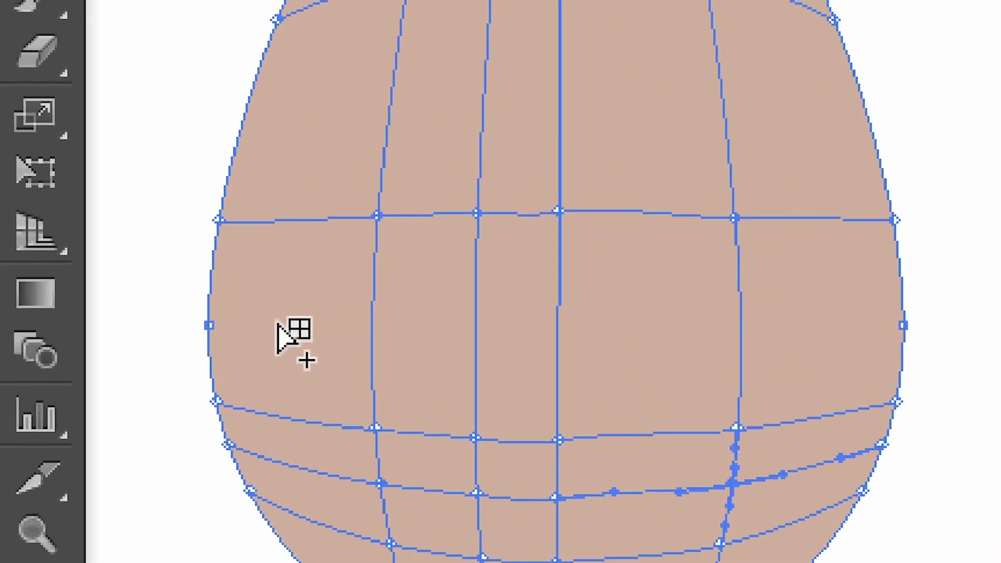
# - Add mesh points on the egg's left side and a vertical mesh line near its centre
pyautogui.click(275, 324)
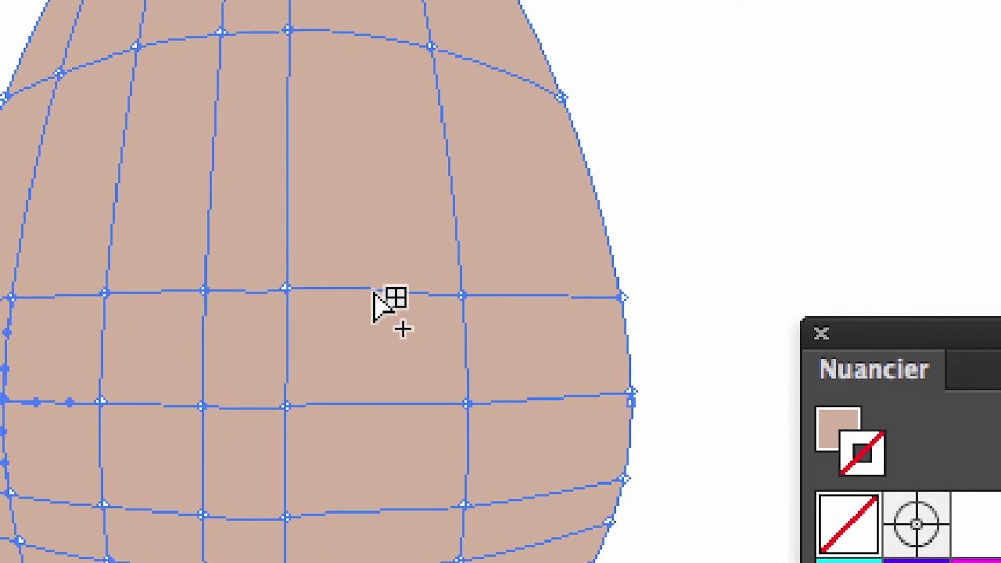
pyautogui.click(372, 290)
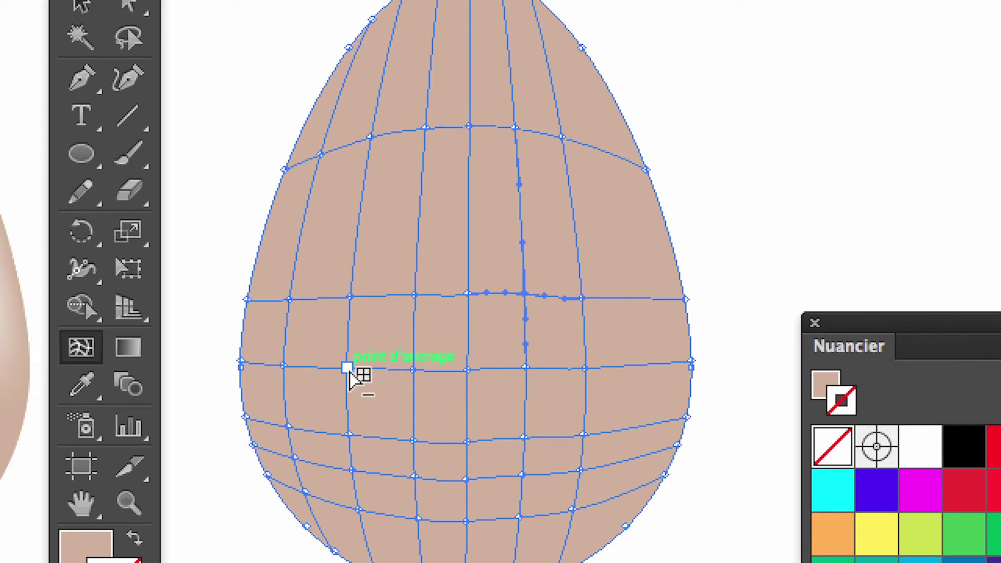
# - Remove a mesh point and a horizontal mesh line from the lower egg, then zoom back out
pyautogui.keyDown('alt'); pyautogui.click(348, 368); pyautogui.keyUp('alt')
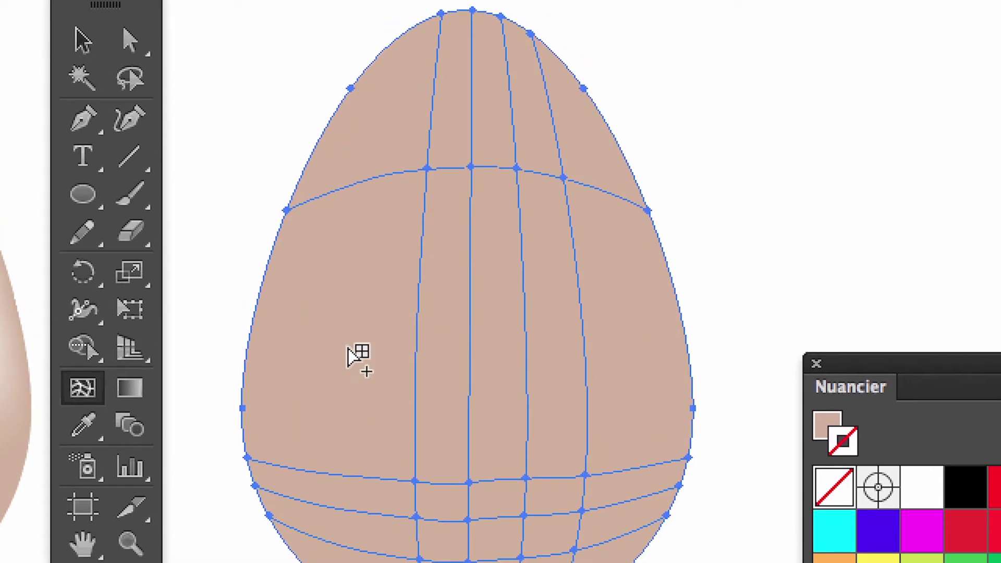
pyautogui.press('ctrl')
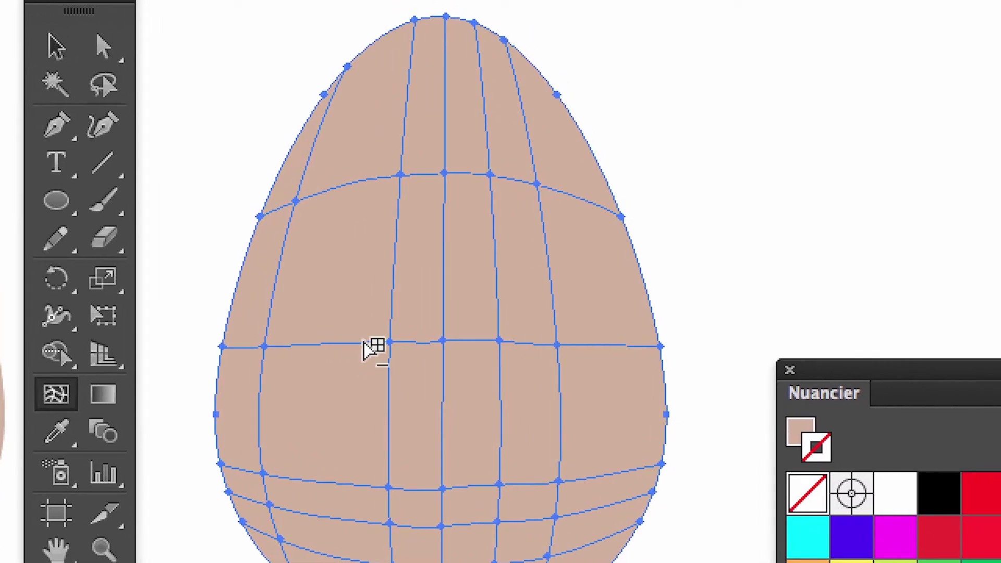
pyautogui.keyDown('alt'); pyautogui.click(365, 343); pyautogui.keyUp('alt')
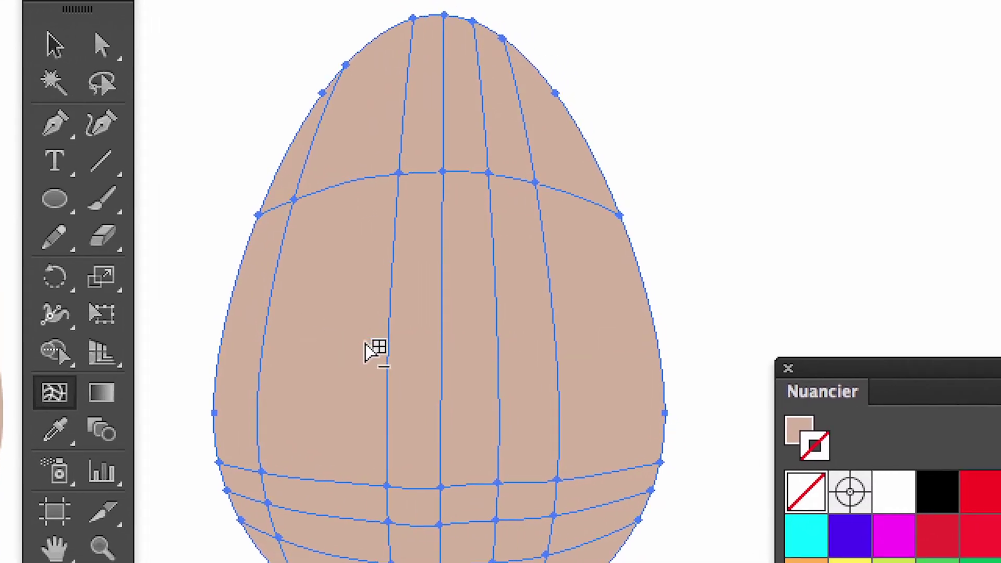
pyautogui.hotkey('ctrl', 'z')
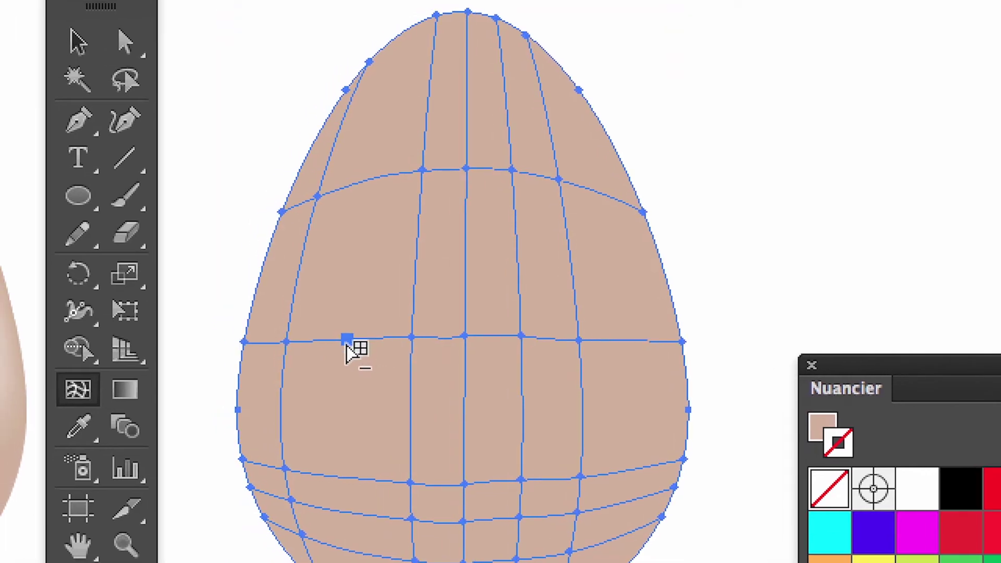
pyautogui.scroll(2, 349, 354)
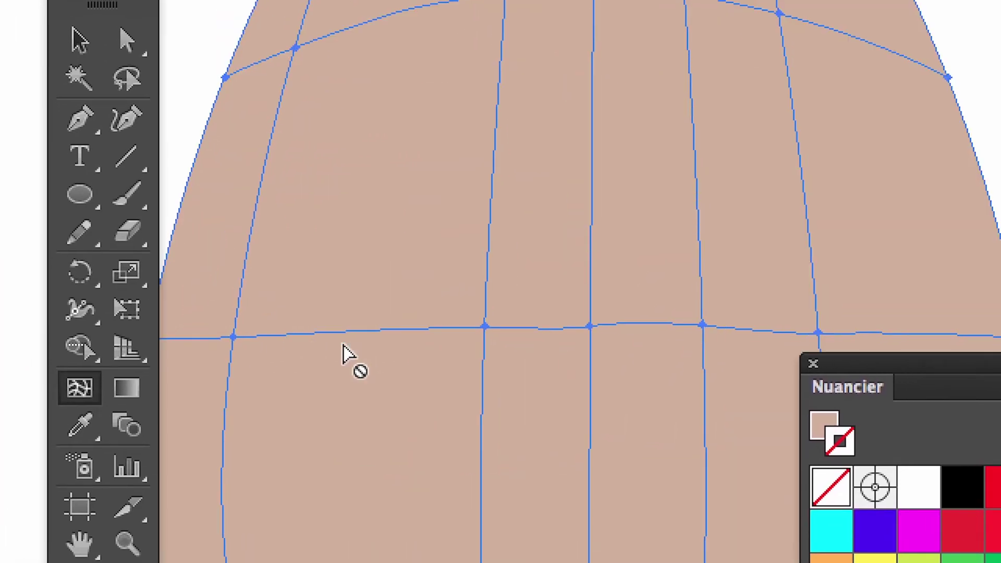
pyautogui.keyDown('alt'); pyautogui.click(365, 343); pyautogui.keyUp('alt')
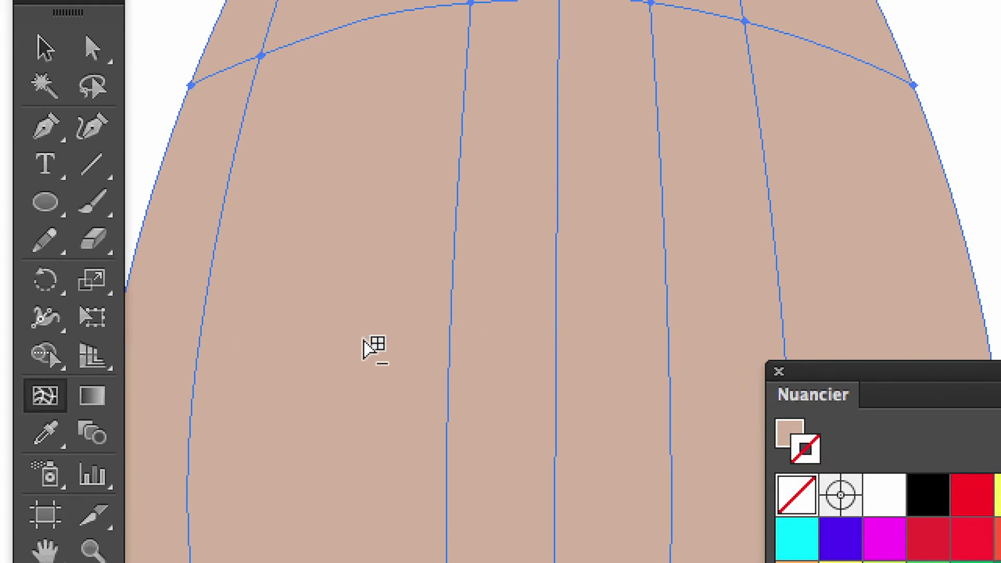
pyautogui.scroll(-1, 365, 347)
pyautogui.scroll(-1, 359, 354)
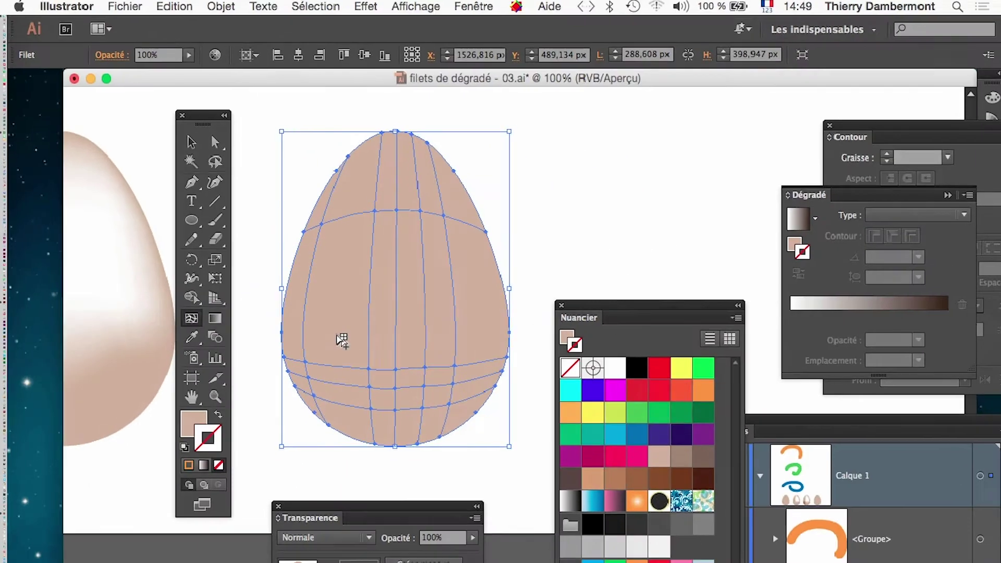
# - Alt-drag a copy of the meshed egg to the right, centre it, and bring the full swatch grid alongside
pyautogui.click(189, 143)
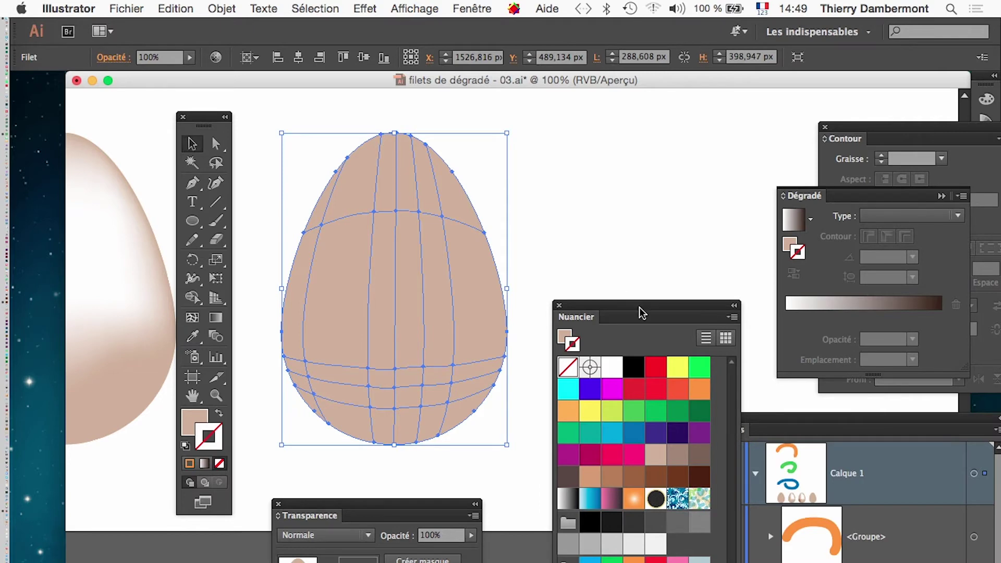
pyautogui.moveTo(642, 313); pyautogui.dragTo(572, 503)
pyautogui.moveTo(335, 251); pyautogui.dragTo(637, 252)
pyautogui.moveTo(531, 358)
pyautogui.mouseDown()
pyautogui.moveTo(199, 371)
pyautogui.moveTo(244, 347)
pyautogui.mouseUp()
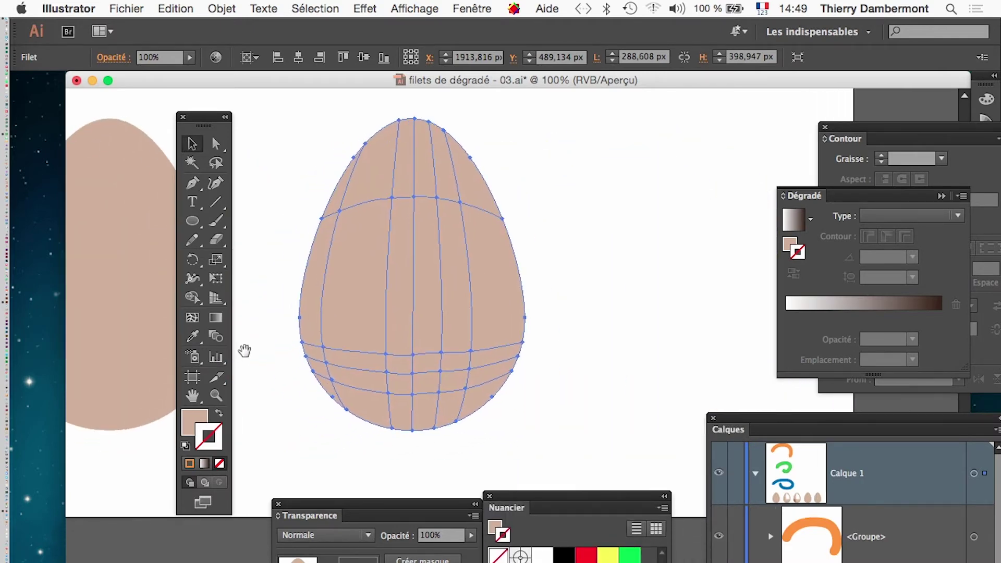
pyautogui.moveTo(563, 496)
pyautogui.mouseDown()
pyautogui.moveTo(651, 173)
pyautogui.moveTo(651, 133)
pyautogui.mouseUp()
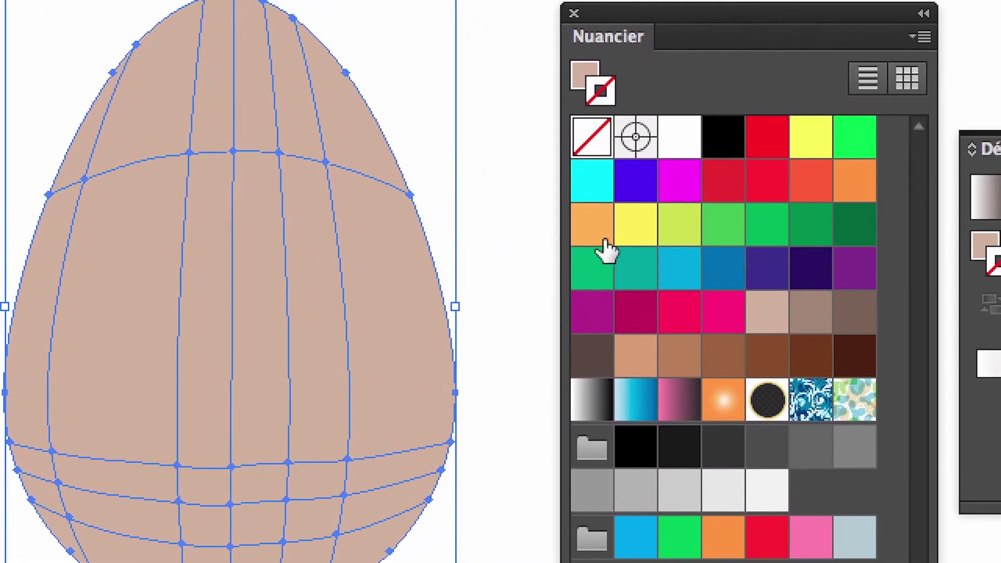
# - Drop yellow, blue, green and brown swatches onto neighbouring mesh points in the egg's lower centre
pyautogui.moveTo(635, 224); pyautogui.dragTo(504, 276)
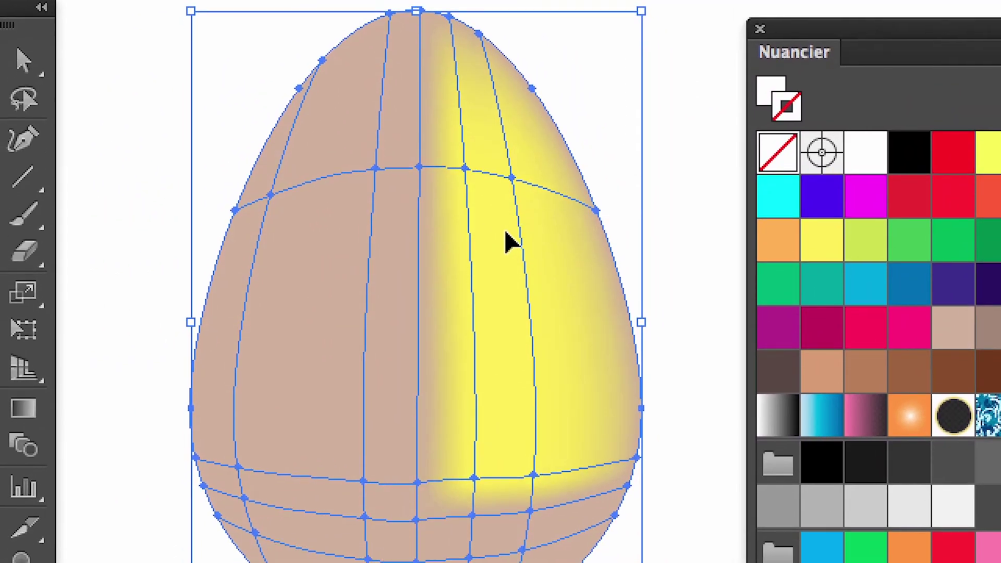
pyautogui.hotkey('ctrl', 'z')
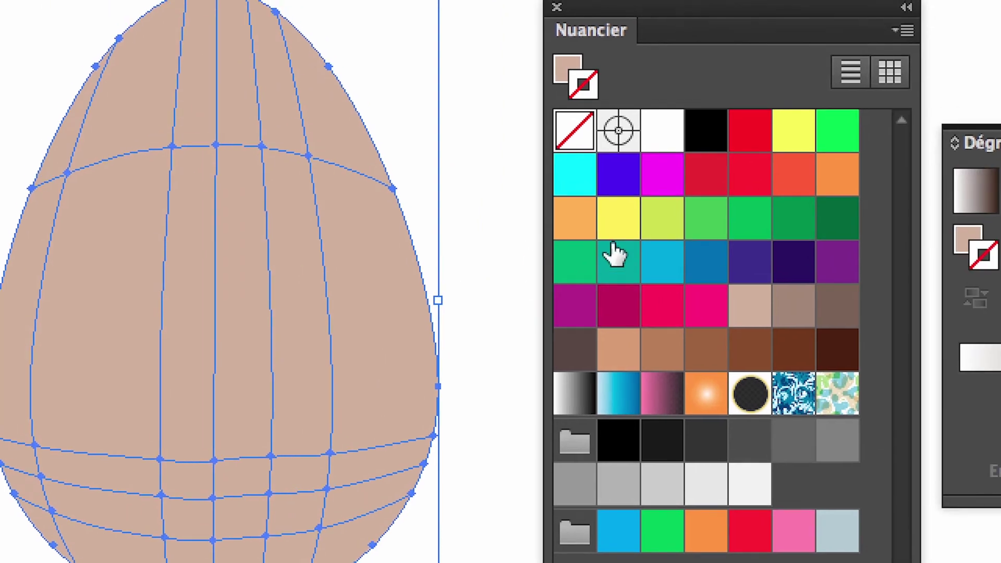
pyautogui.moveTo(618, 219)
pyautogui.mouseDown()
pyautogui.moveTo(495, 307)
pyautogui.moveTo(495, 323)
pyautogui.mouseUp()
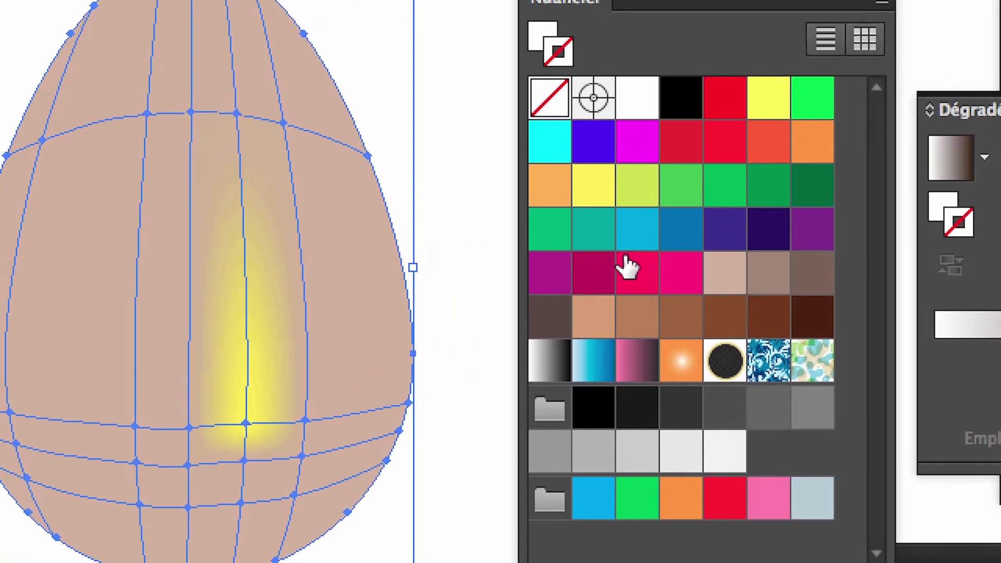
pyautogui.moveTo(659, 234)
pyautogui.mouseDown()
pyautogui.moveTo(604, 252)
pyautogui.moveTo(474, 325)
pyautogui.mouseUp()
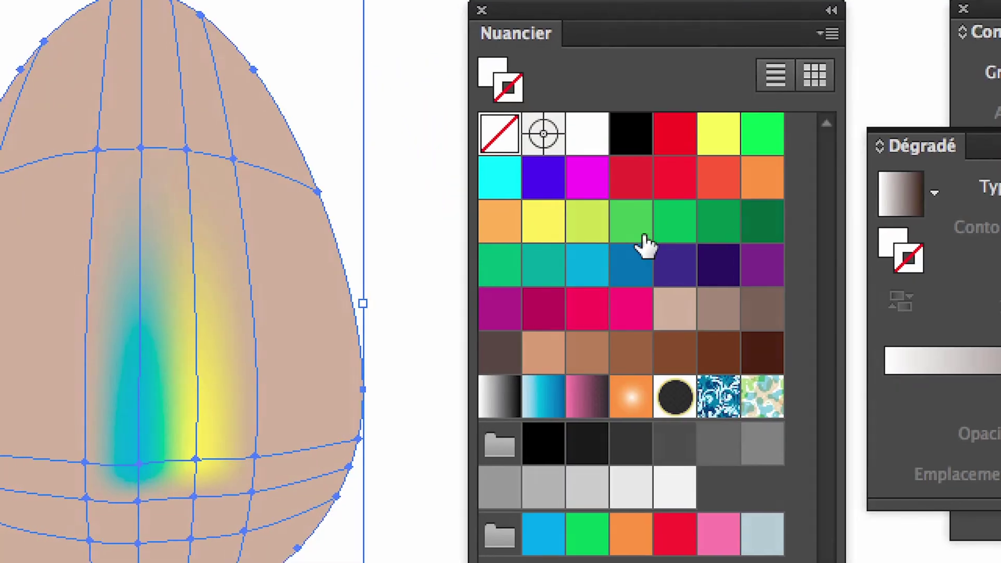
pyautogui.moveTo(923, 237); pyautogui.dragTo(472, 333)
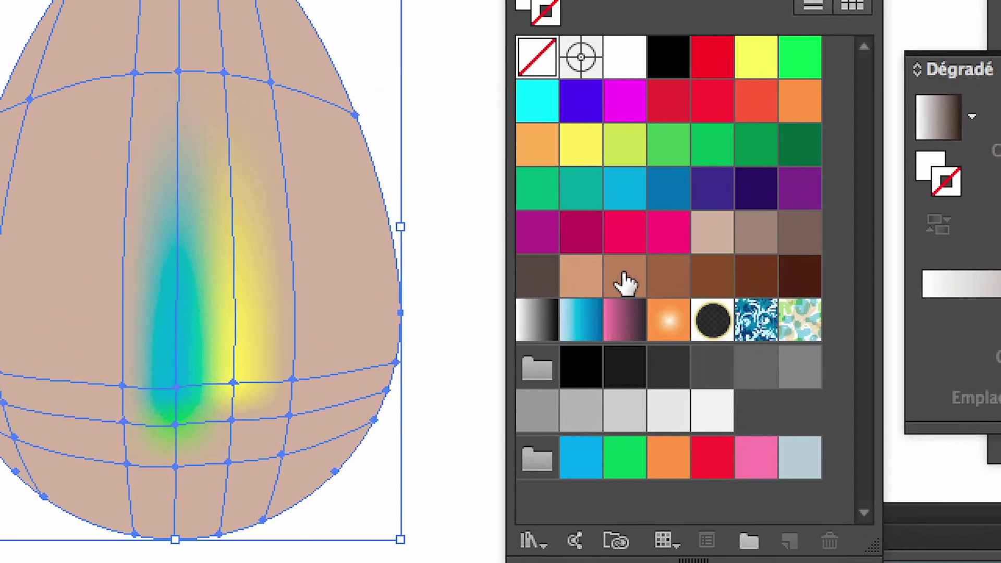
pyautogui.moveTo(915, 175); pyautogui.dragTo(513, 326)
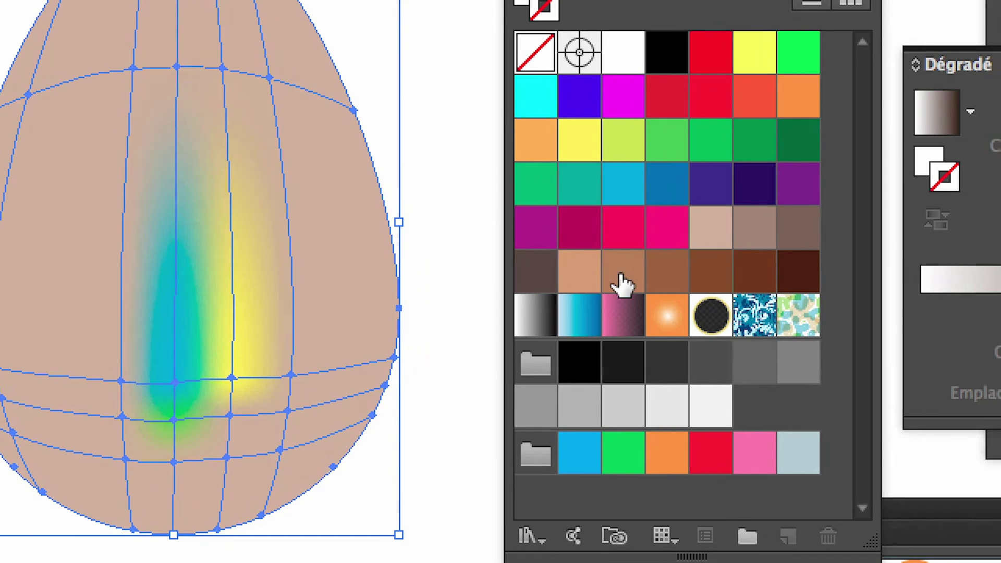
# - Colour further mesh points brown, blue, red and purple across the egg's middle band
pyautogui.moveTo(621, 283); pyautogui.dragTo(486, 330)
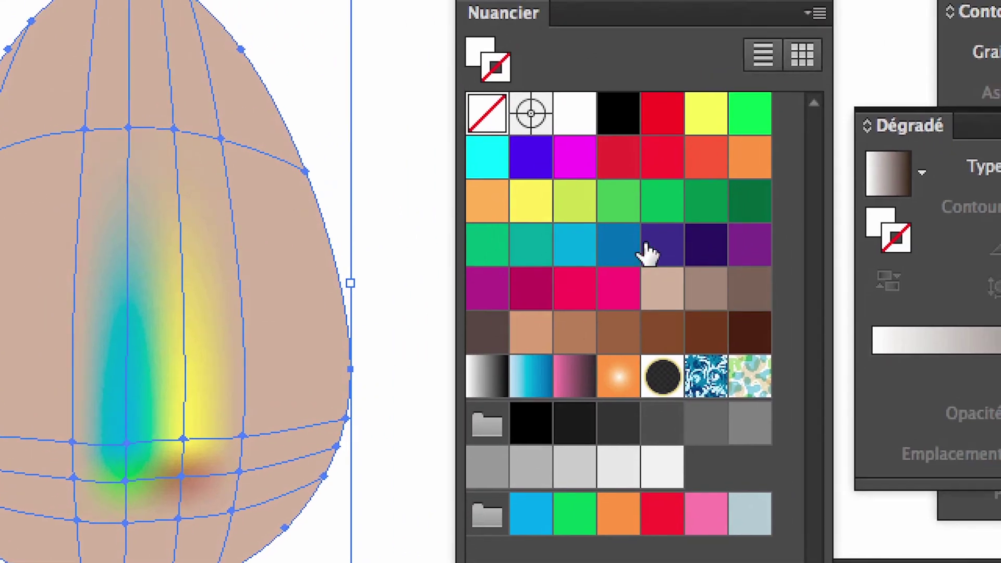
pyautogui.moveTo(641, 249); pyautogui.dragTo(446, 313)
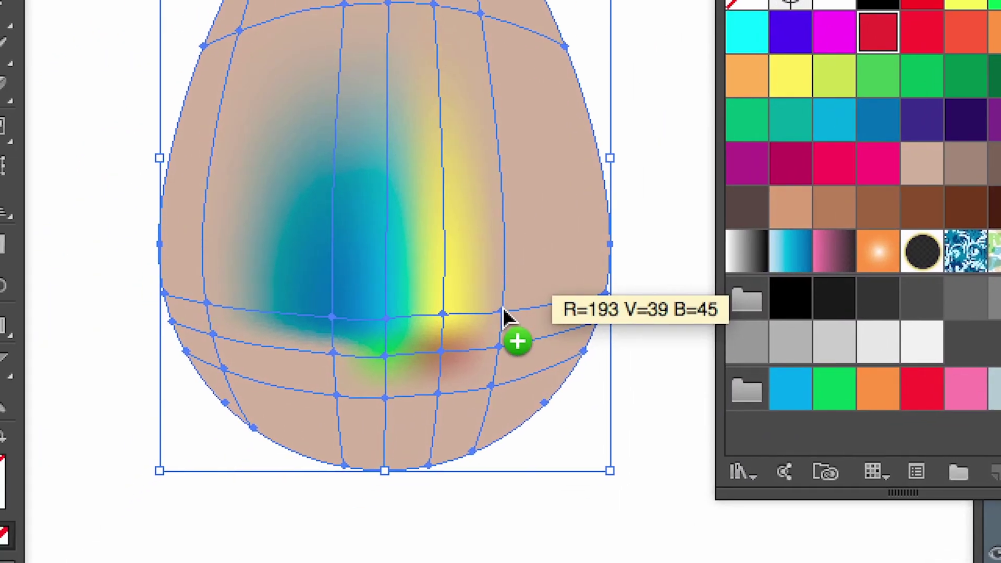
pyautogui.moveTo(625, 224); pyautogui.dragTo(503, 313)
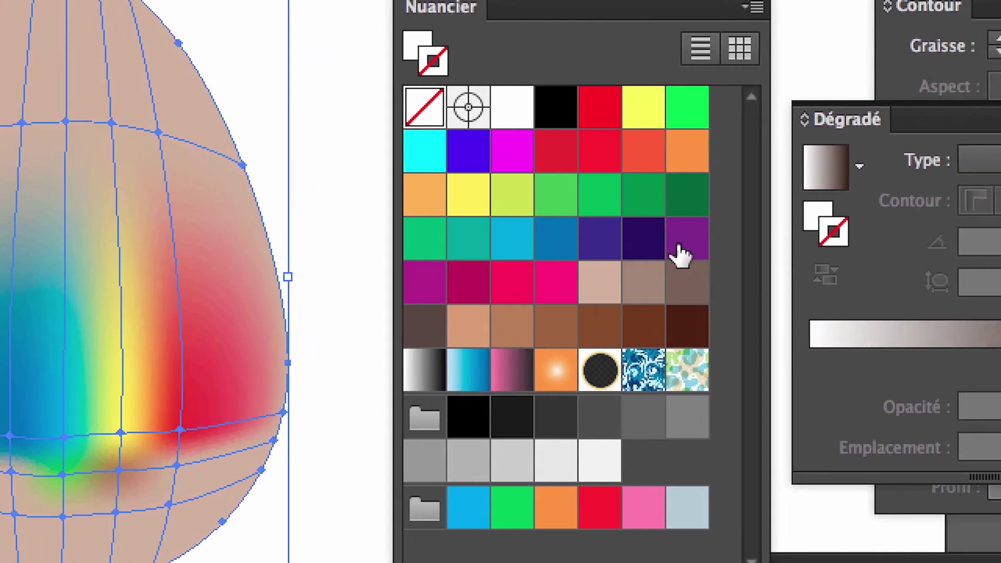
pyautogui.moveTo(680, 255)
pyautogui.mouseDown()
pyautogui.moveTo(410, 315)
pyautogui.moveTo(406, 307)
pyautogui.mouseUp()
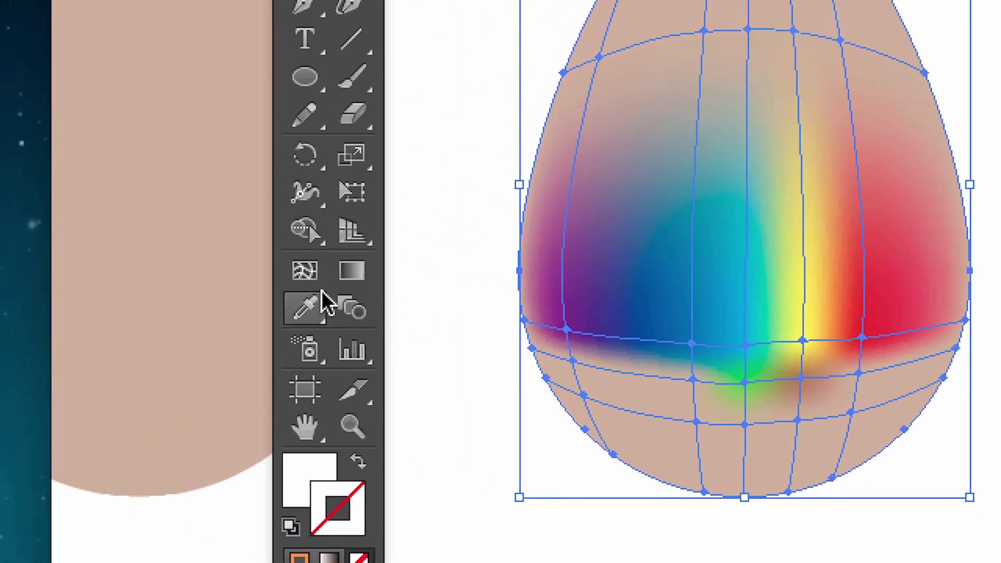
# - Delete two lower and one upper horizontal mesh line so the stripes run full height
pyautogui.click(304, 270)
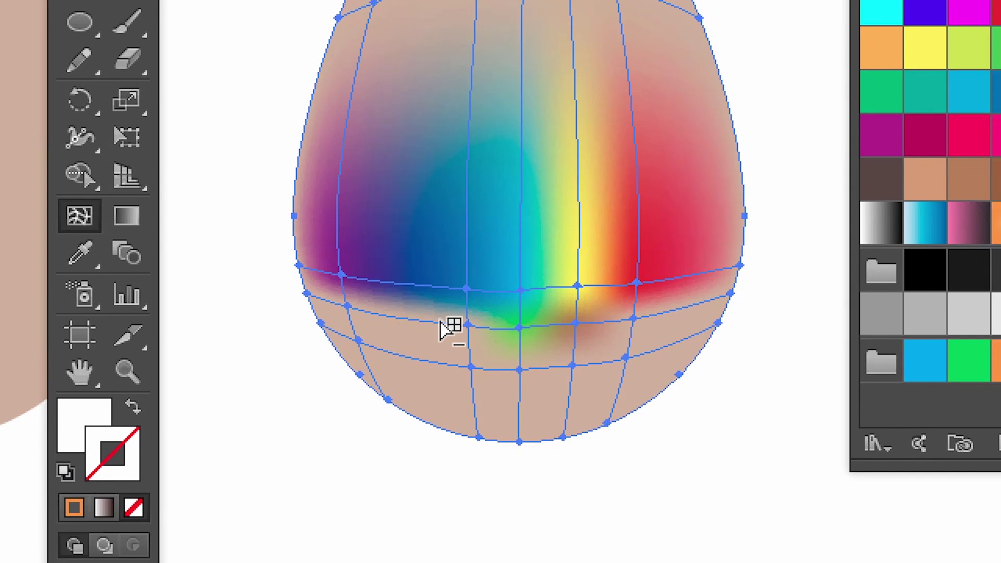
pyautogui.keyDown('alt'); pyautogui.click(440, 328); pyautogui.keyUp('alt')
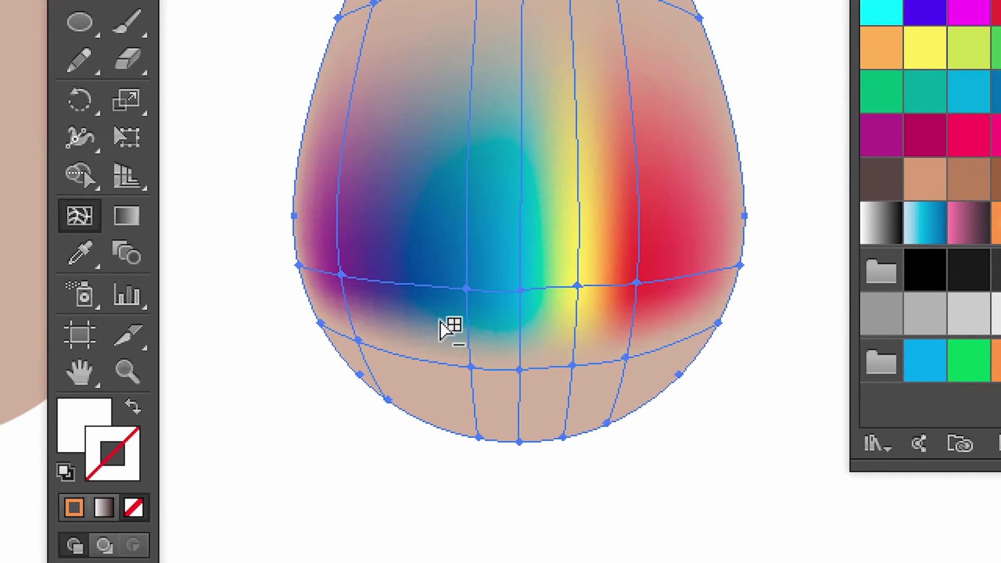
pyautogui.keyDown('alt'); pyautogui.click(440, 345); pyautogui.keyUp('alt')
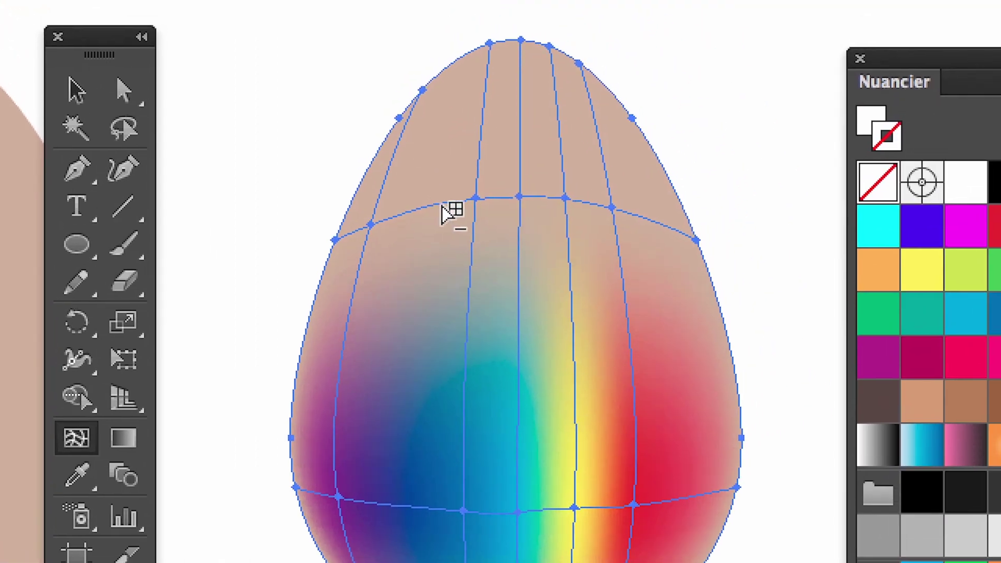
pyautogui.keyDown('alt'); pyautogui.click(442, 206); pyautogui.keyUp('alt')
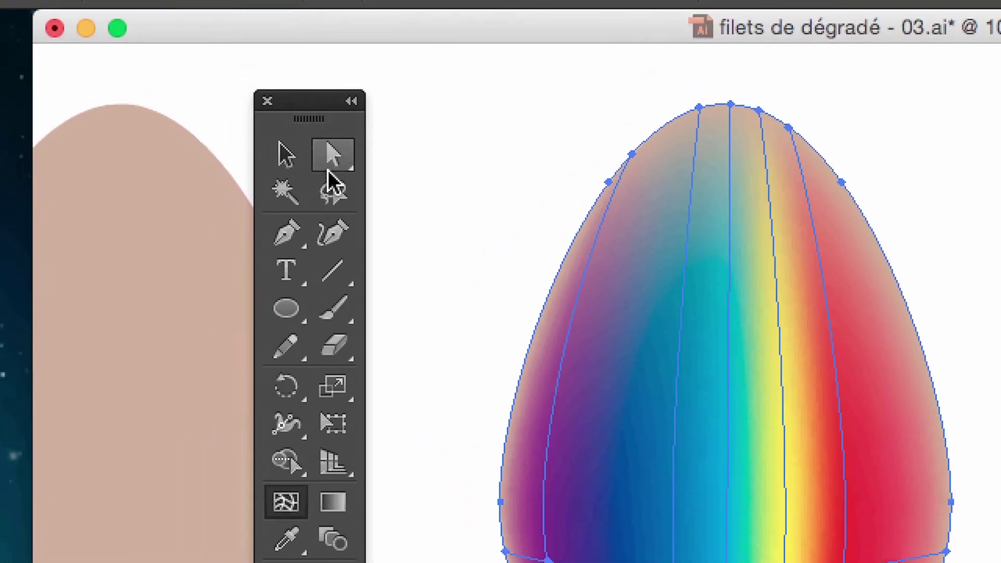
pyautogui.click(286, 154)
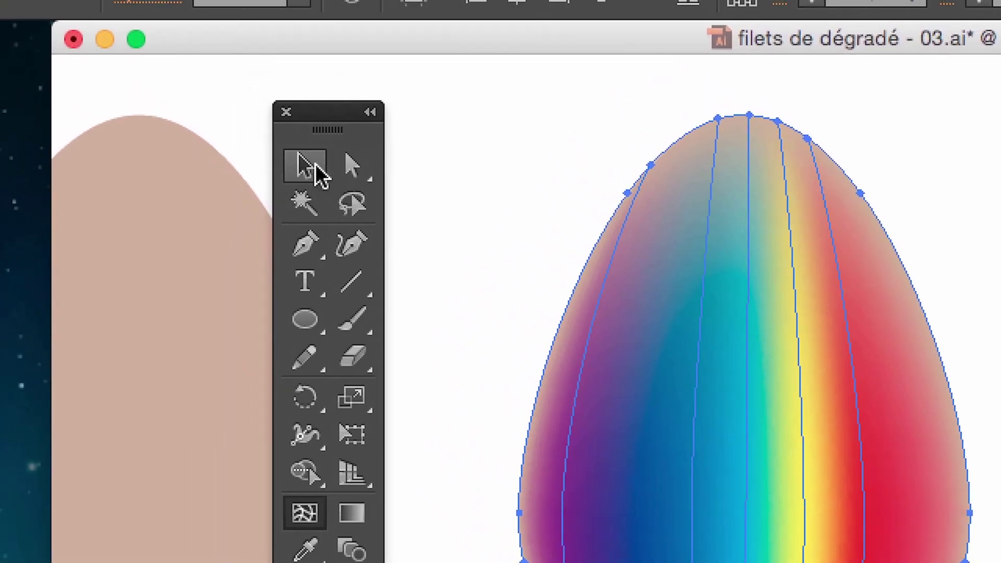
# - Deselect the egg and Save As a new .ai file, reaching the Illustrator CC options
pyautogui.click(362, 198)
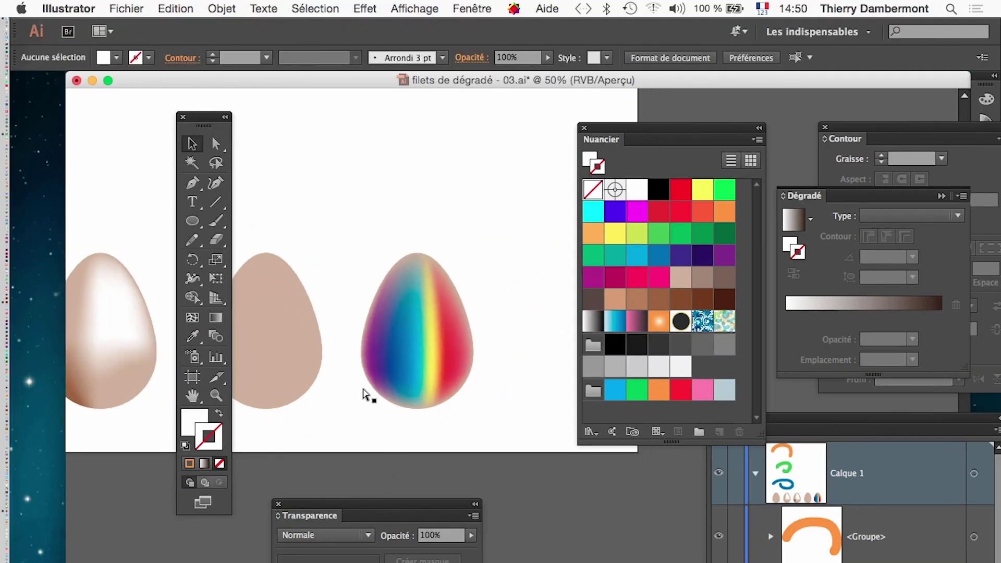
pyautogui.click(125, 8)
pyautogui.click(156, 137)
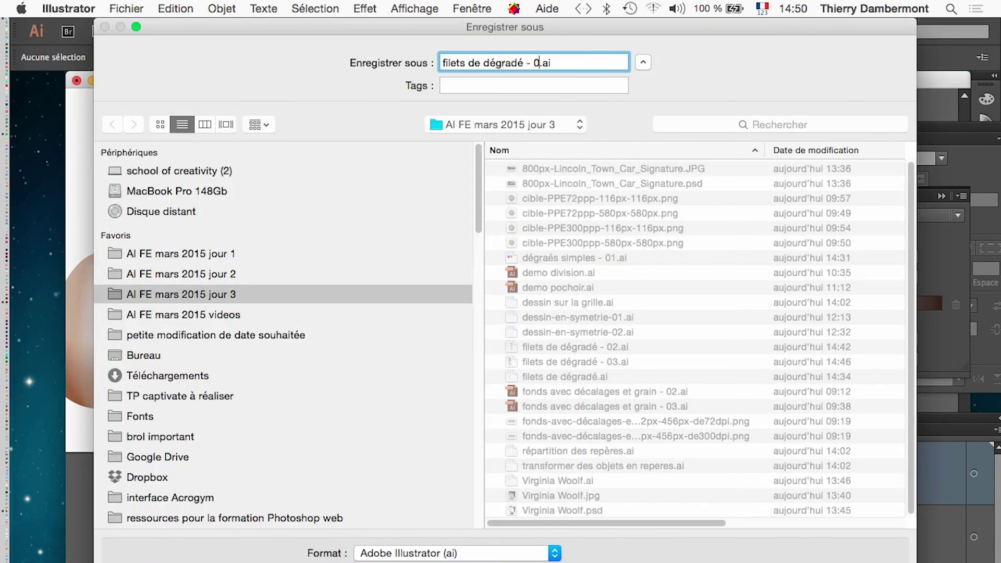
pyautogui.press('Return')
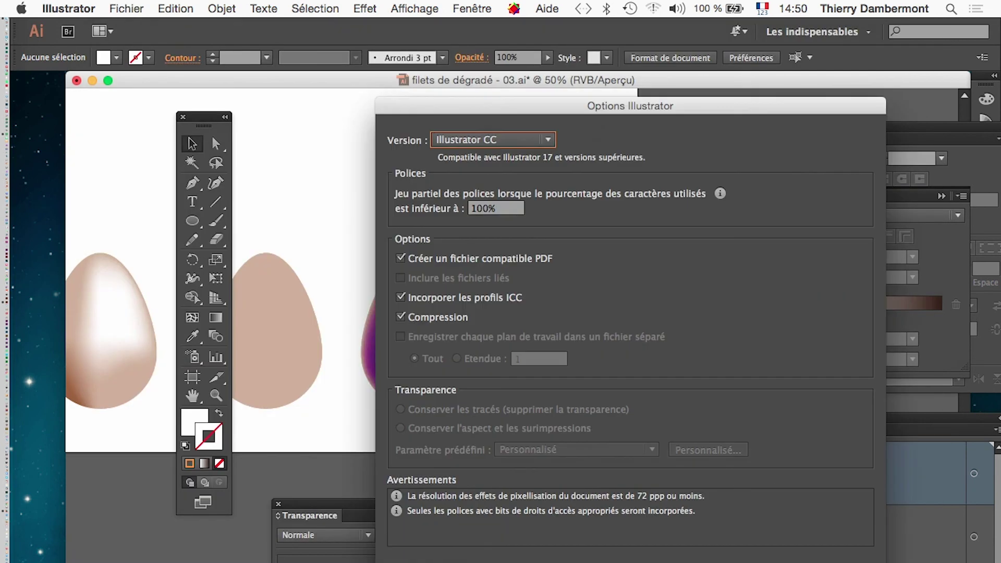